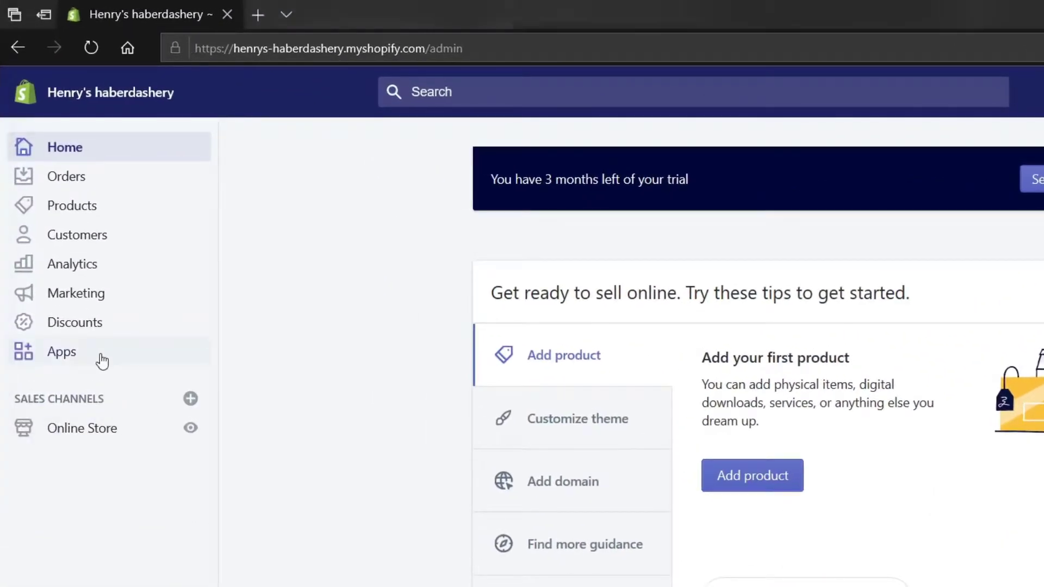
# Step: Go to Apps, then Manage private apps, and begin a new private app
pyautogui.click(103, 361)
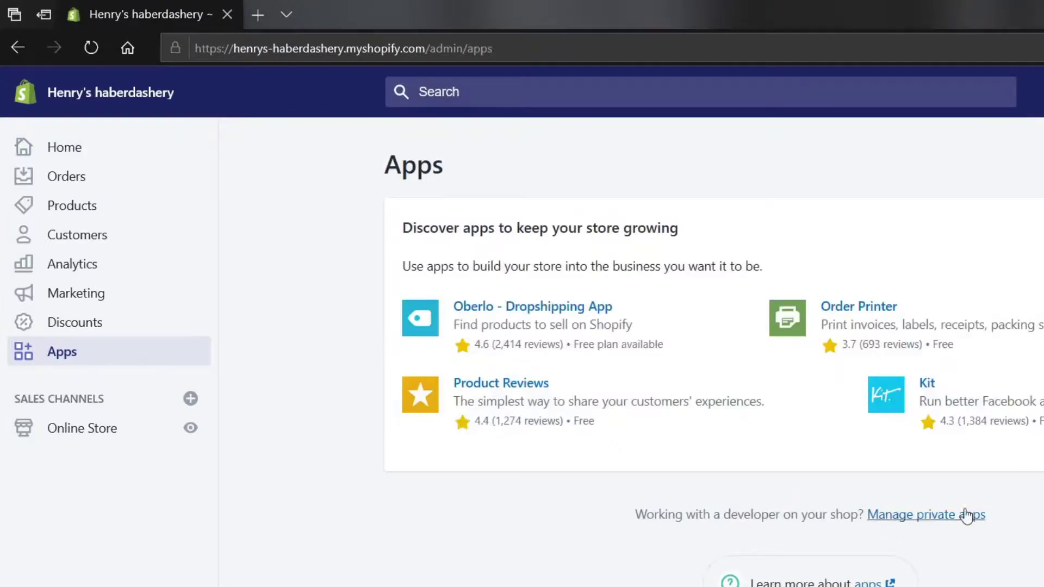
pyautogui.click(975, 525)
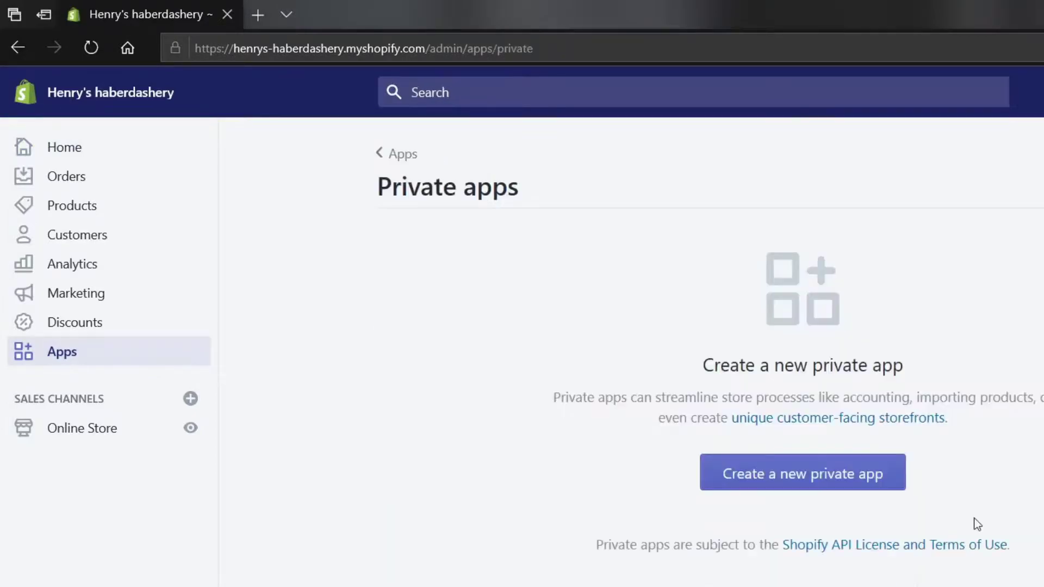
pyautogui.click(833, 475)
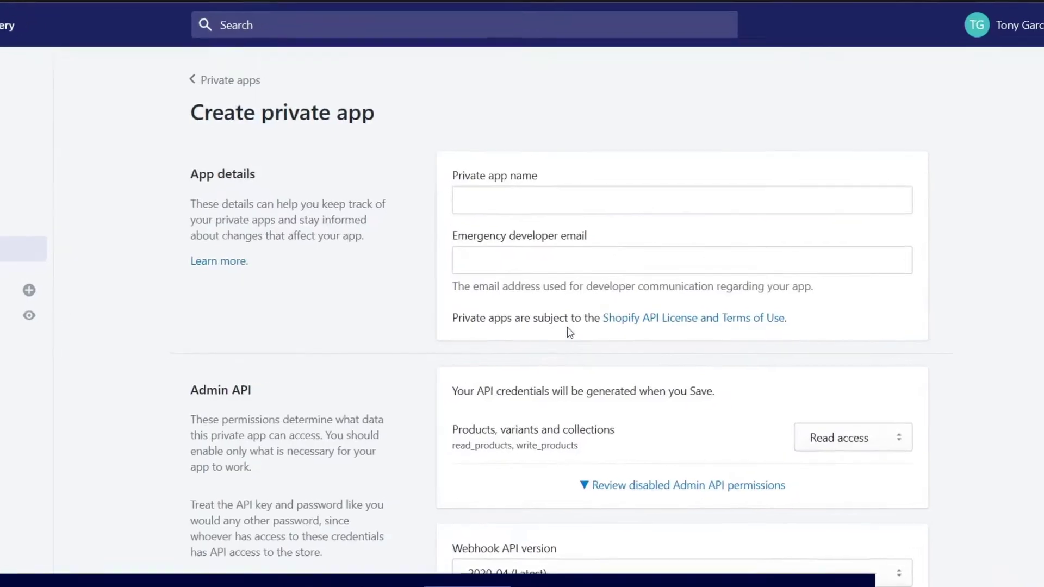
# Step: Enter 'RetailEdge' as the private app name and add the emergency developer email
pyautogui.click(525, 181)
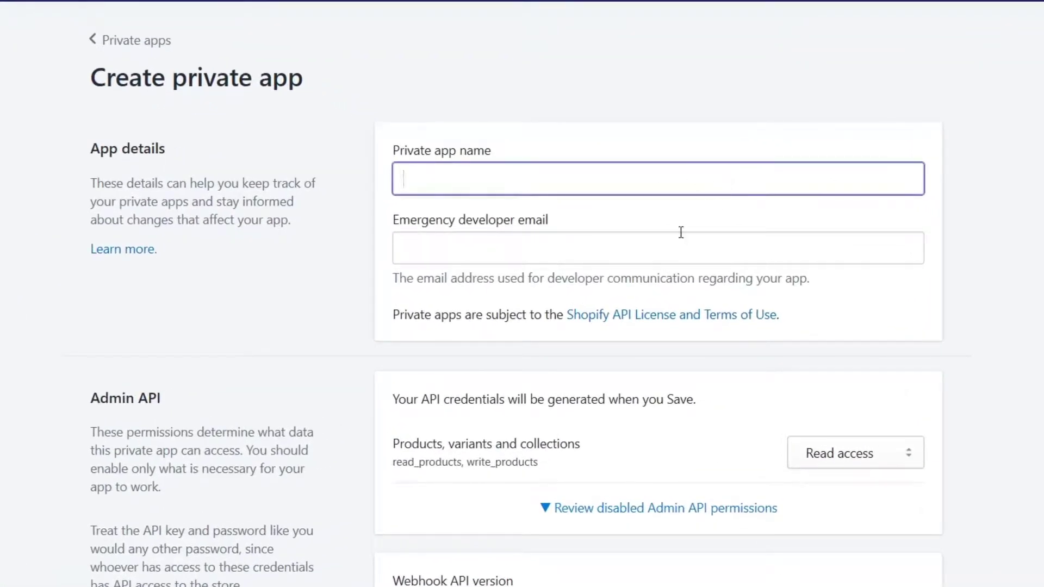
pyautogui.write('RetailEdg')
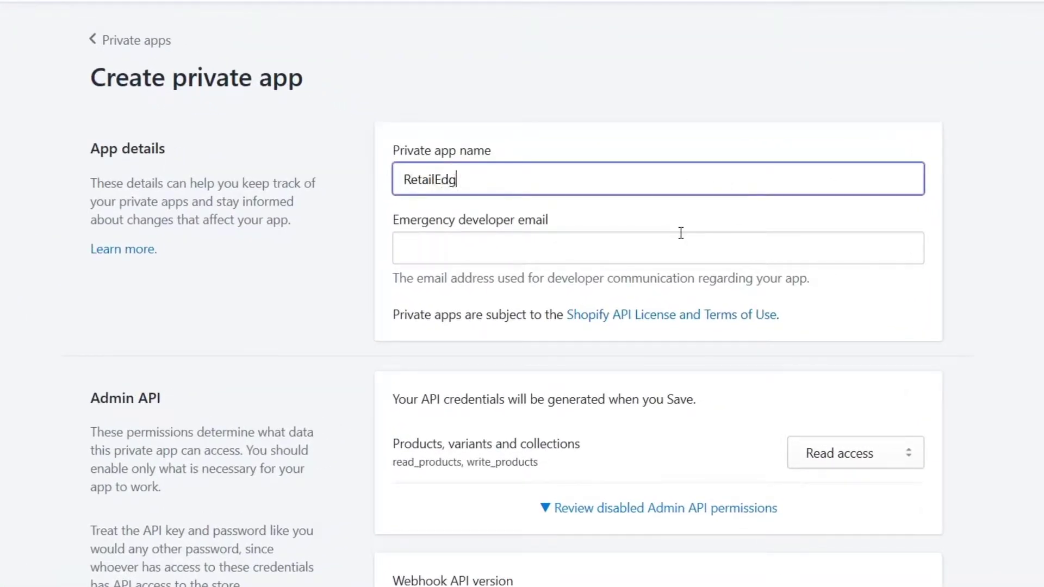
pyautogui.write('e')
pyautogui.click(652, 252)
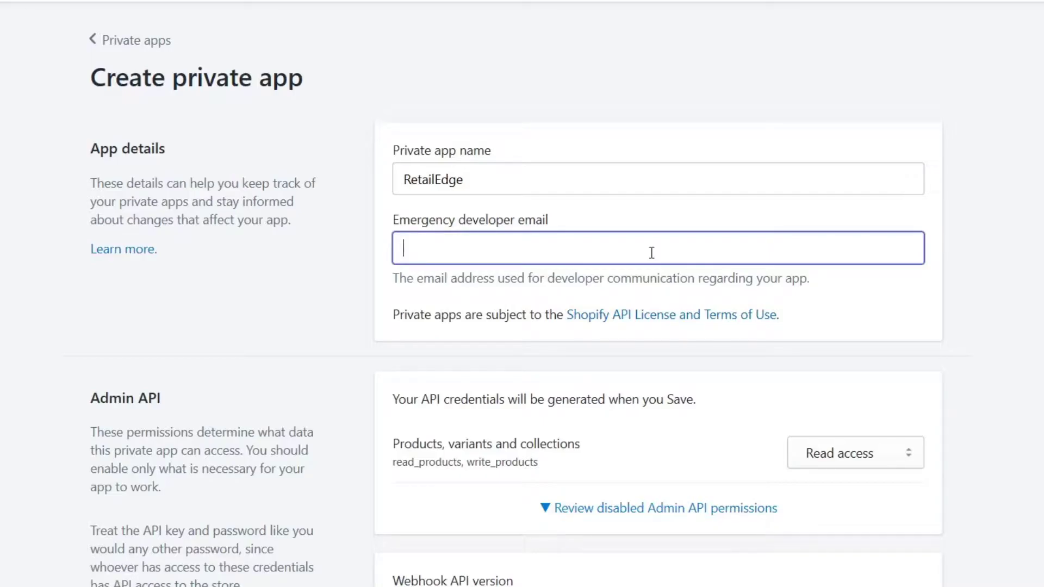
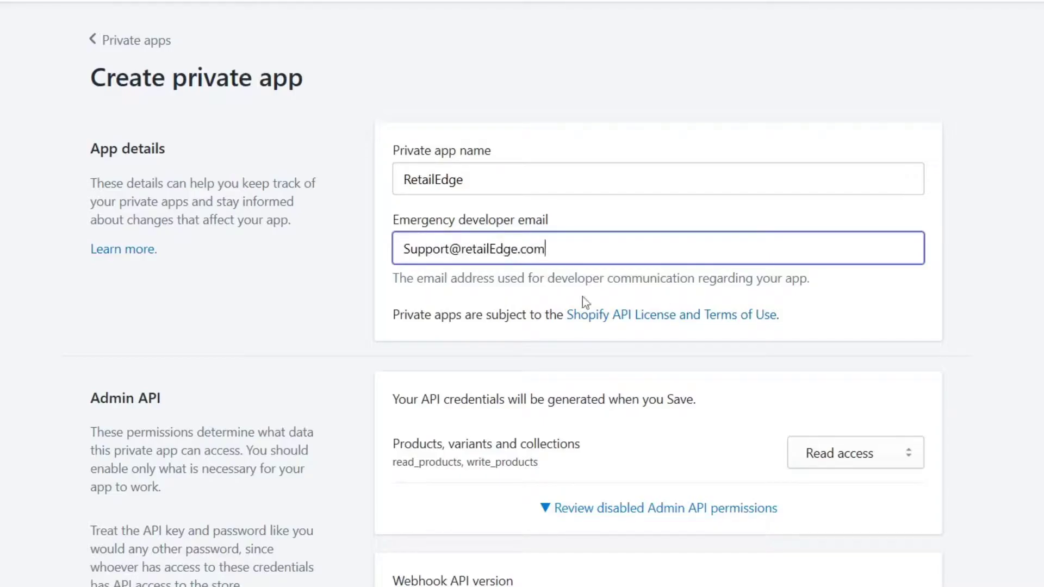
pyautogui.scroll(-3, 267, 382)
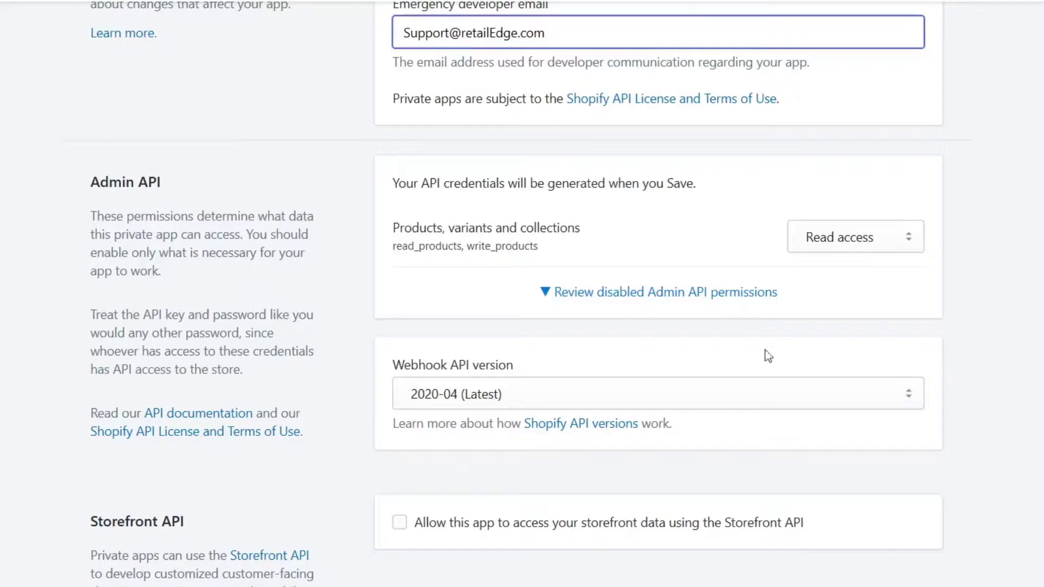
# Step: Show all Admin API permissions and grant read access to customer details and orders
pyautogui.click(768, 292)
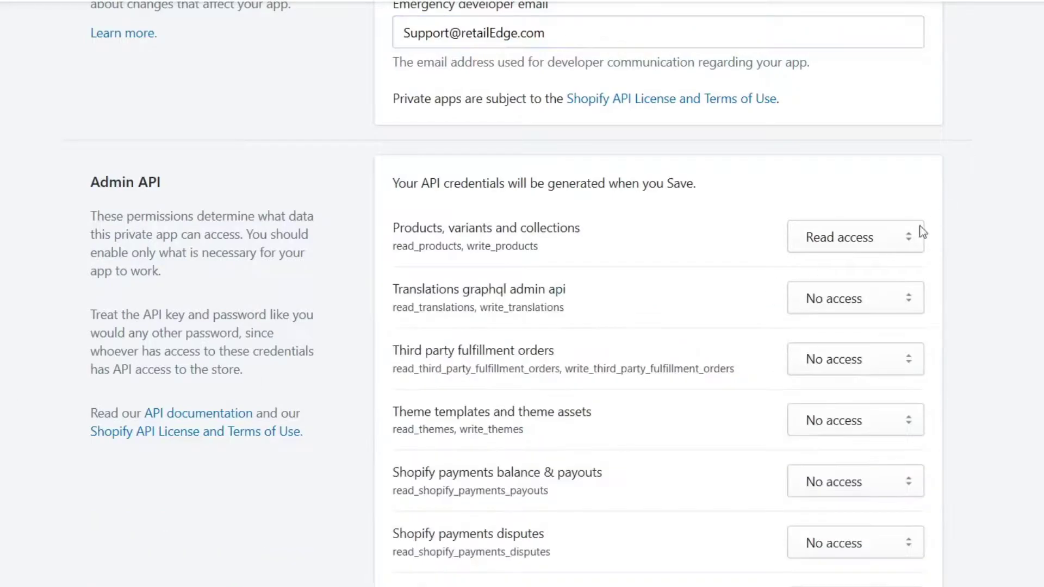
pyautogui.scroll(-2, 632, 380)
pyautogui.scroll(-6, 642, 383)
pyautogui.scroll(-4, 644, 384)
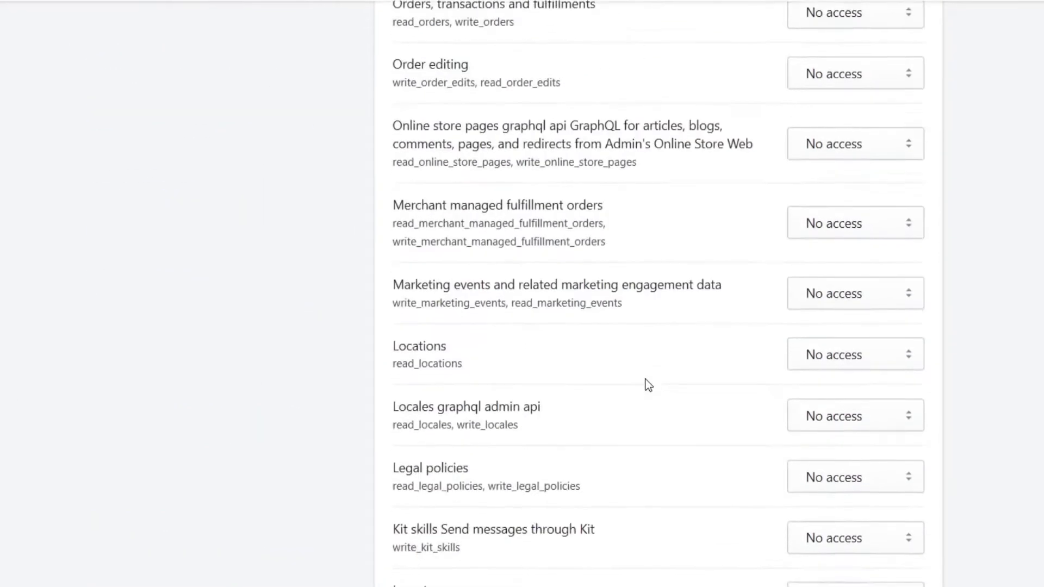
pyautogui.scroll(-6, 655, 384)
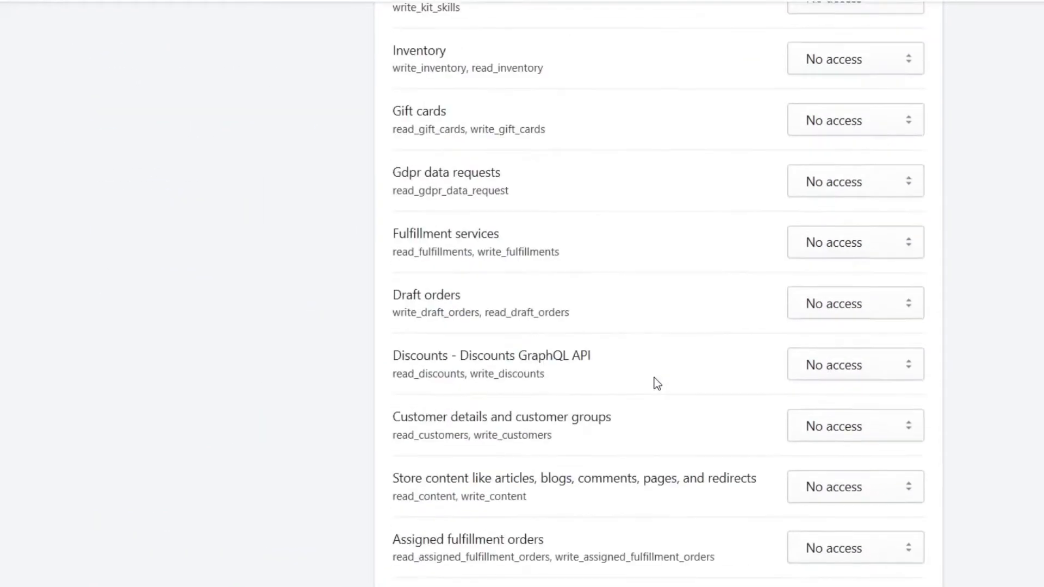
pyautogui.click(861, 427)
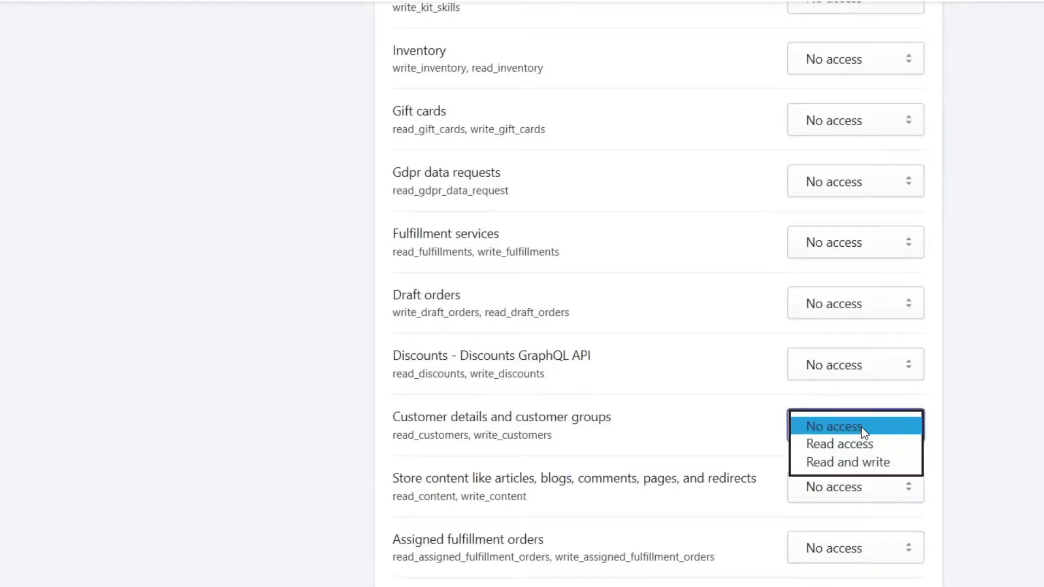
pyautogui.click(864, 443)
pyautogui.scroll(-2, 709, 443)
pyautogui.scroll(3, 718, 449)
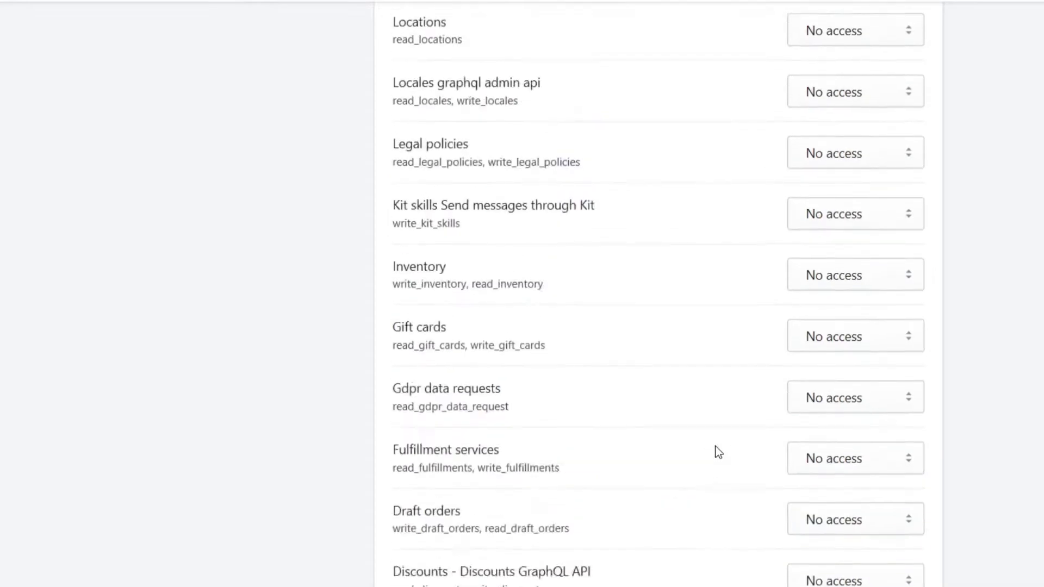
pyautogui.scroll(4, 720, 451)
pyautogui.scroll(1, 720, 453)
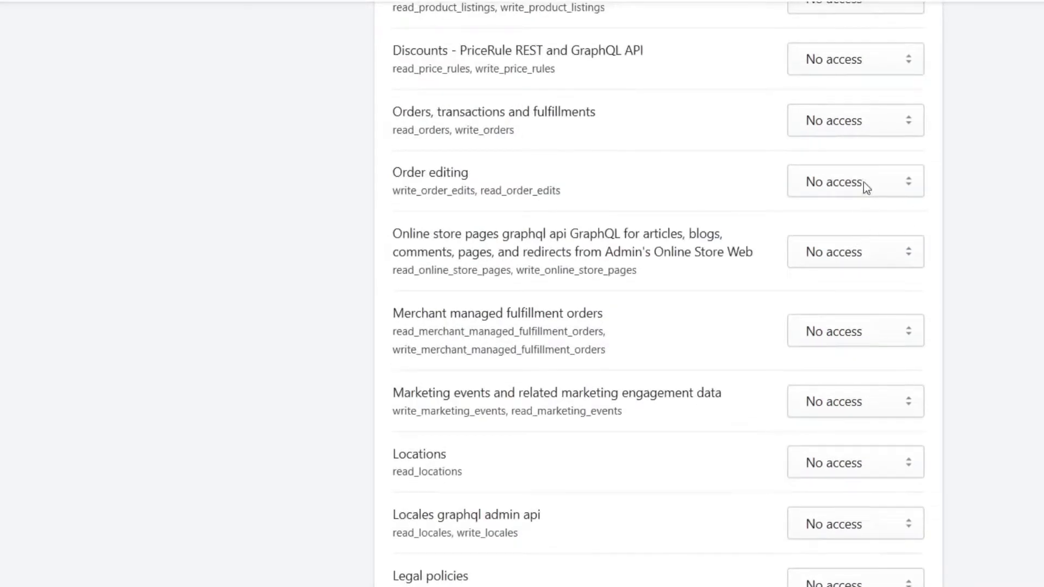
pyautogui.click(865, 118)
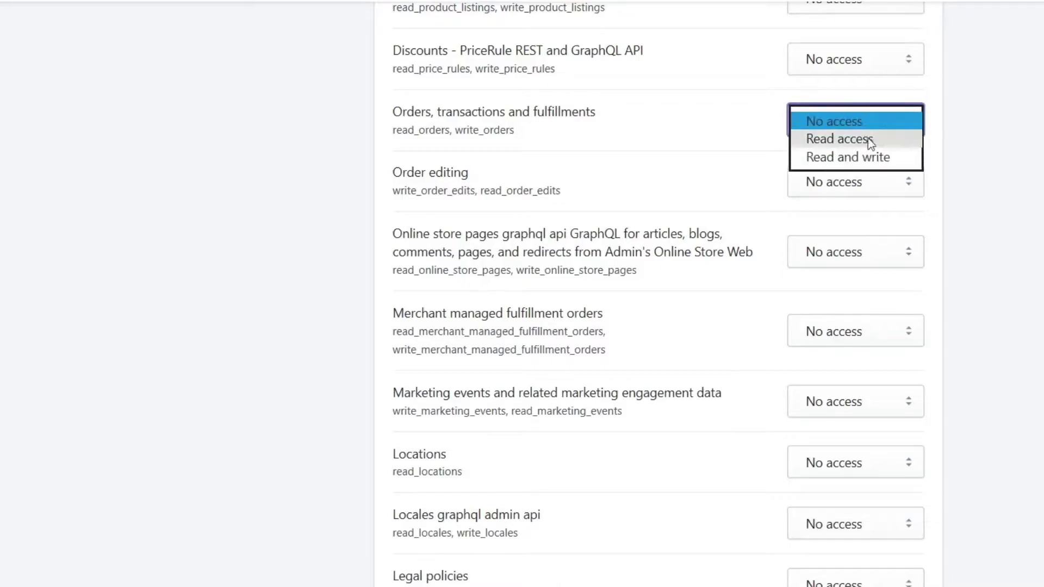
pyautogui.click(865, 140)
pyautogui.scroll(-6, 632, 232)
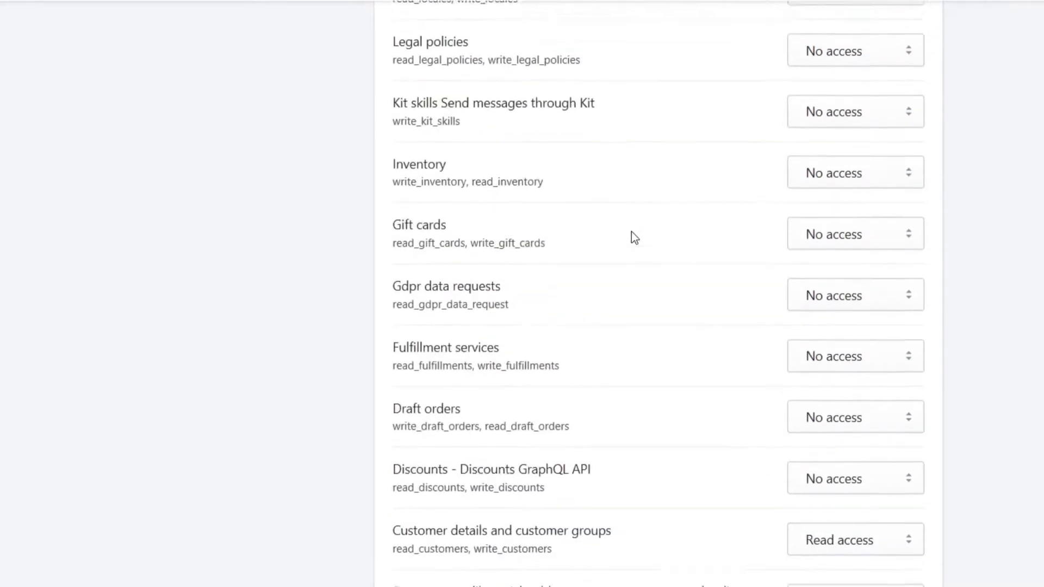
pyautogui.scroll(6, 632, 237)
pyautogui.scroll(3, 634, 240)
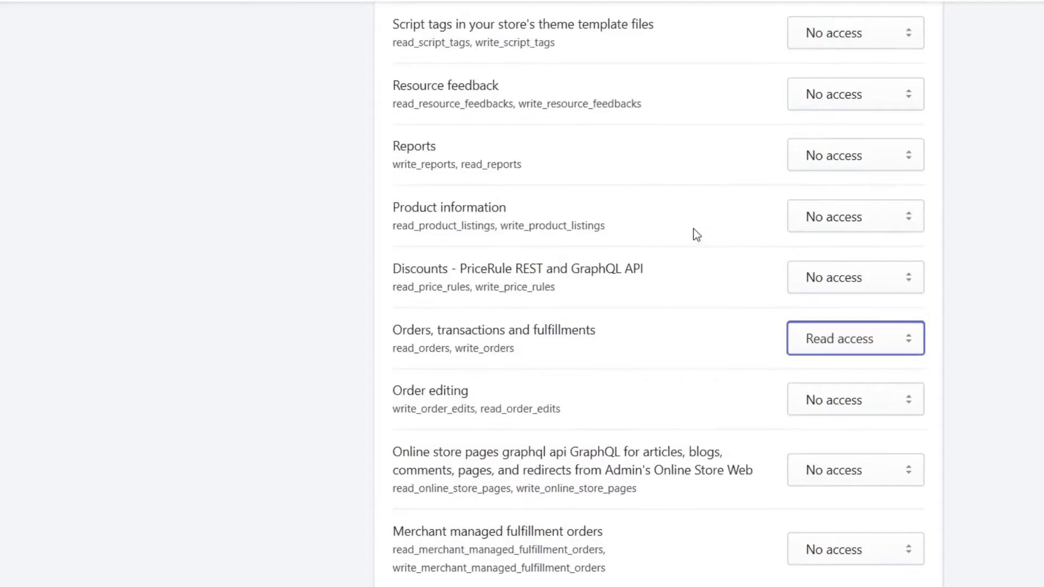
pyautogui.scroll(4, 694, 234)
pyautogui.scroll(4, 697, 242)
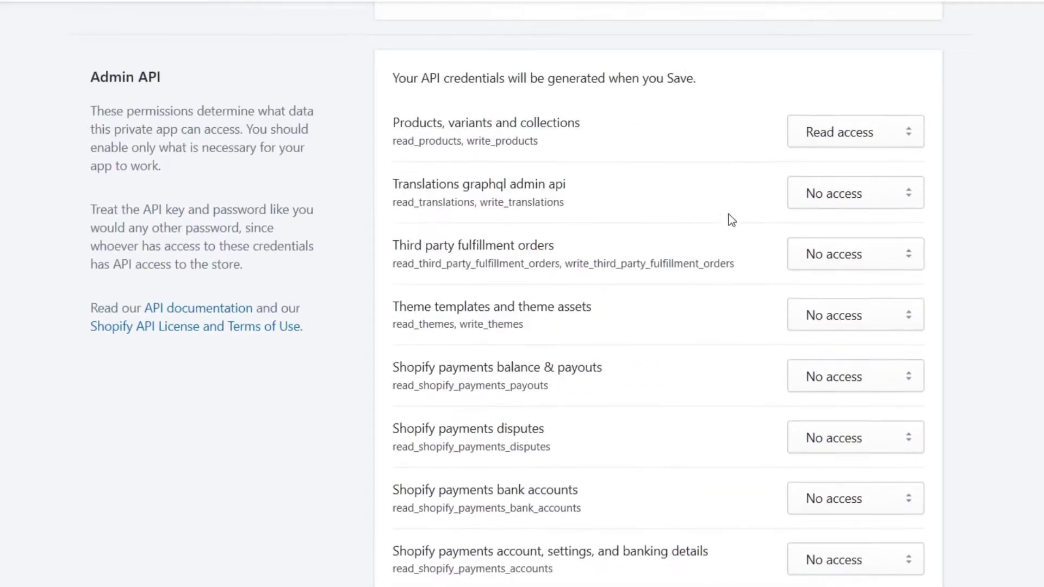
# Step: Grant read and write access to Products and Inventory
pyautogui.click(889, 145)
pyautogui.click(889, 155)
pyautogui.scroll(-2, 651, 308)
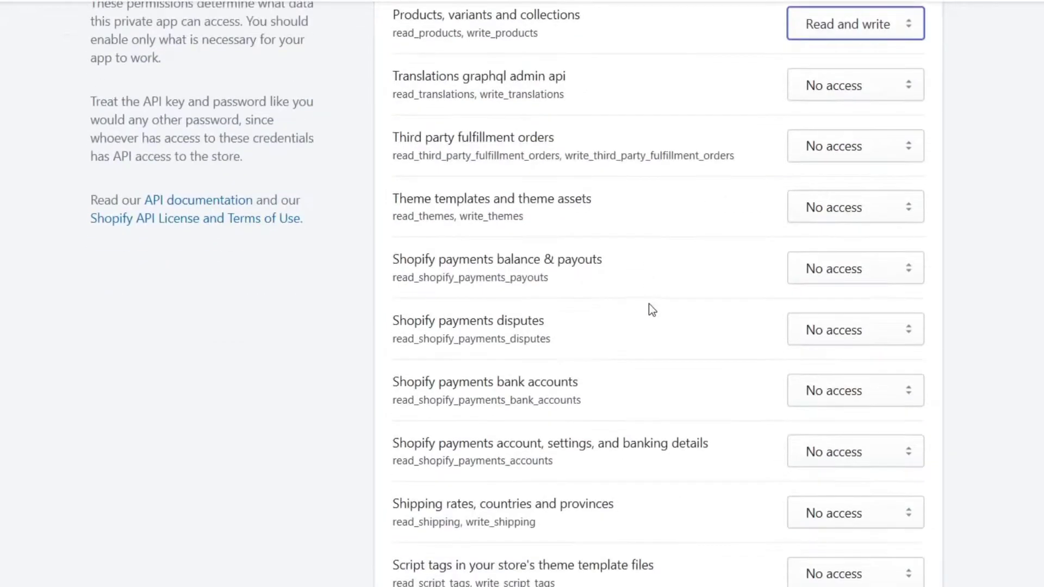
pyautogui.scroll(-4, 658, 327)
pyautogui.scroll(-5, 659, 334)
pyautogui.scroll(-3, 659, 334)
pyautogui.click(857, 489)
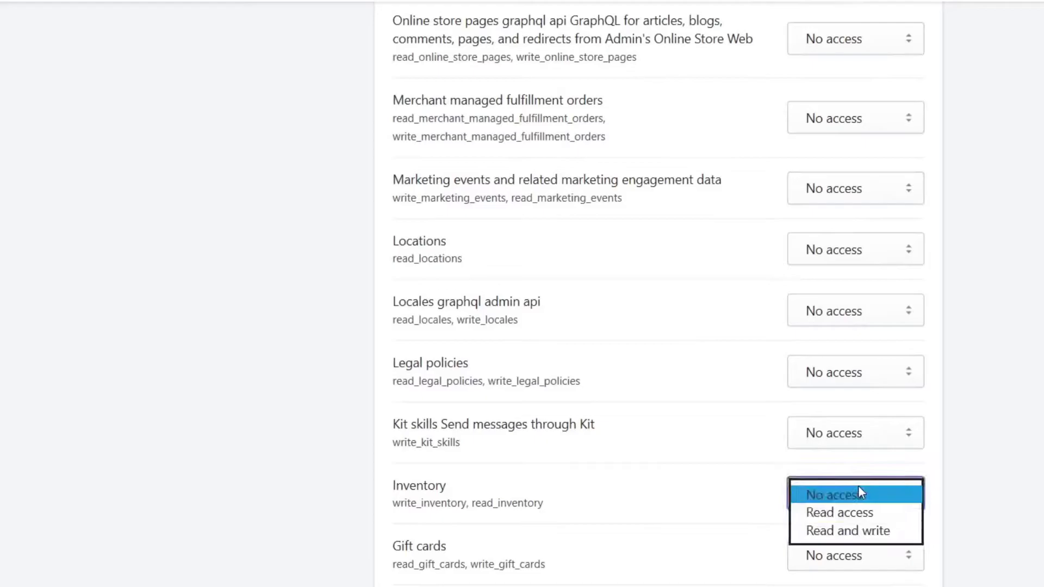
pyautogui.click(862, 531)
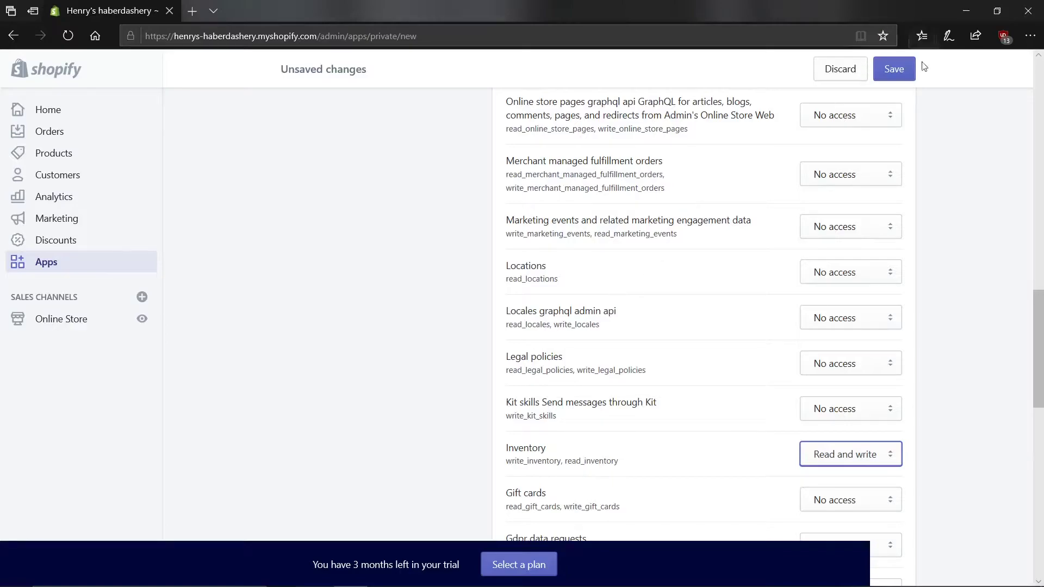
# Step: Save the private app and confirm with 'I understand, create the app'
pyautogui.click(887, 68)
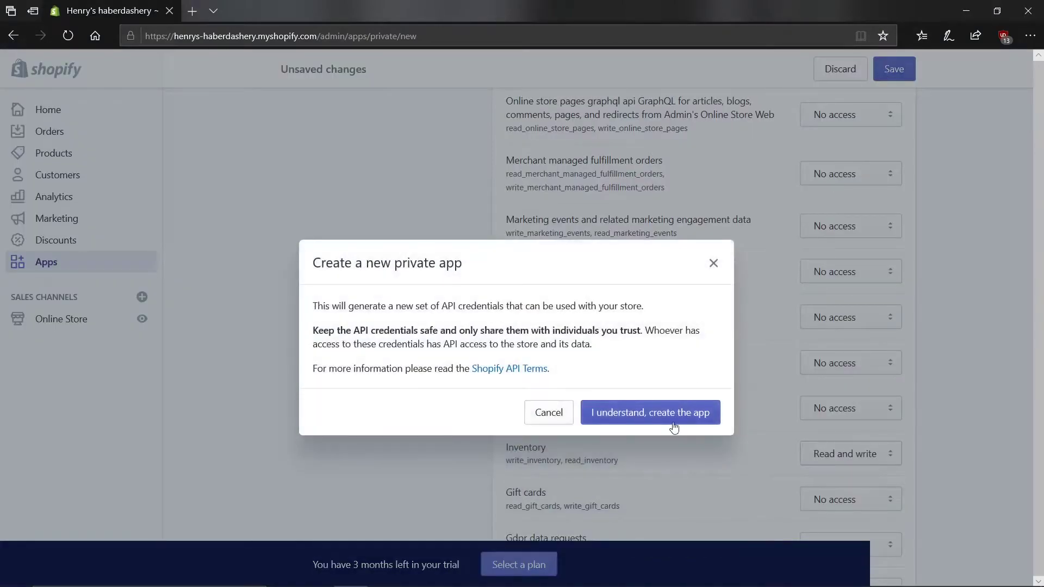
pyautogui.click(707, 416)
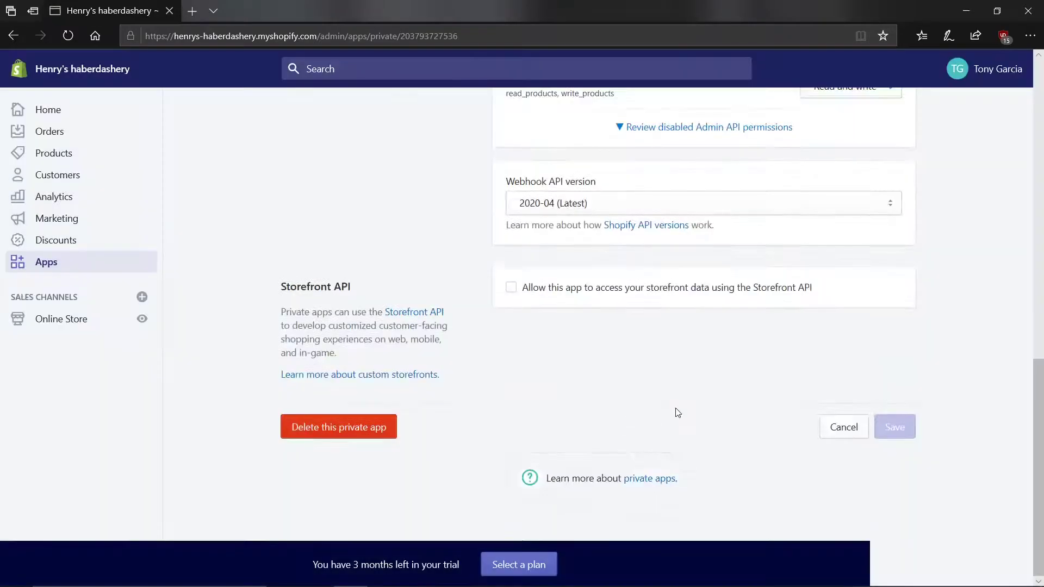
pyautogui.scroll(1, 676, 412)
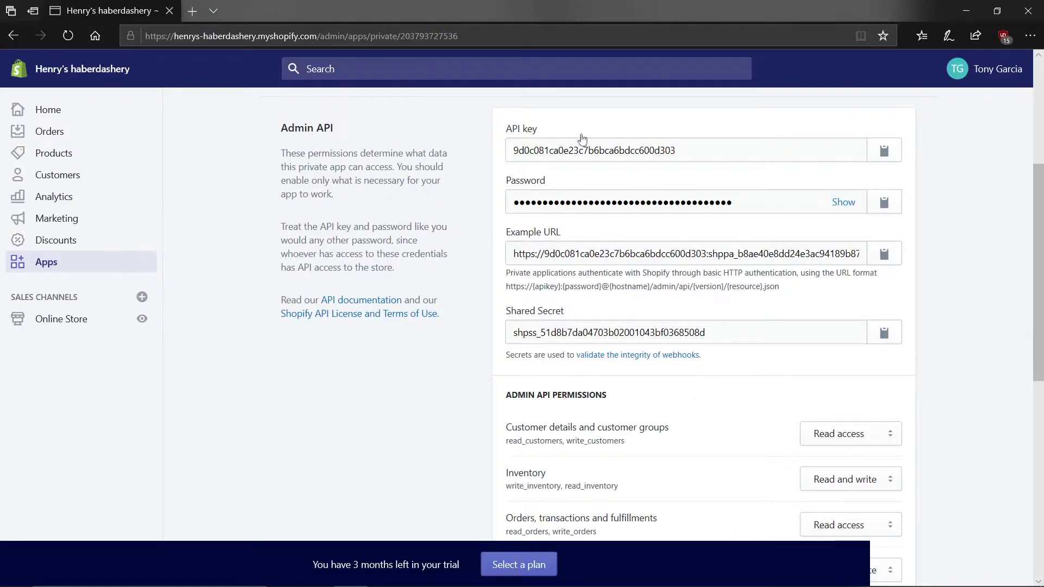
# Step: Select the API key and password values, then reveal the password
pyautogui.click(717, 152)
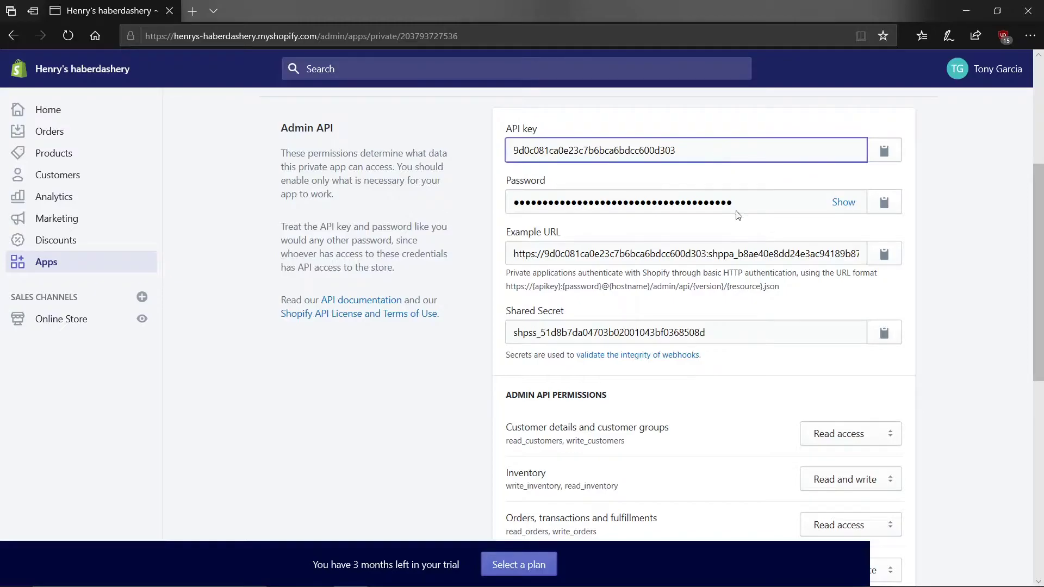
pyautogui.click(751, 207)
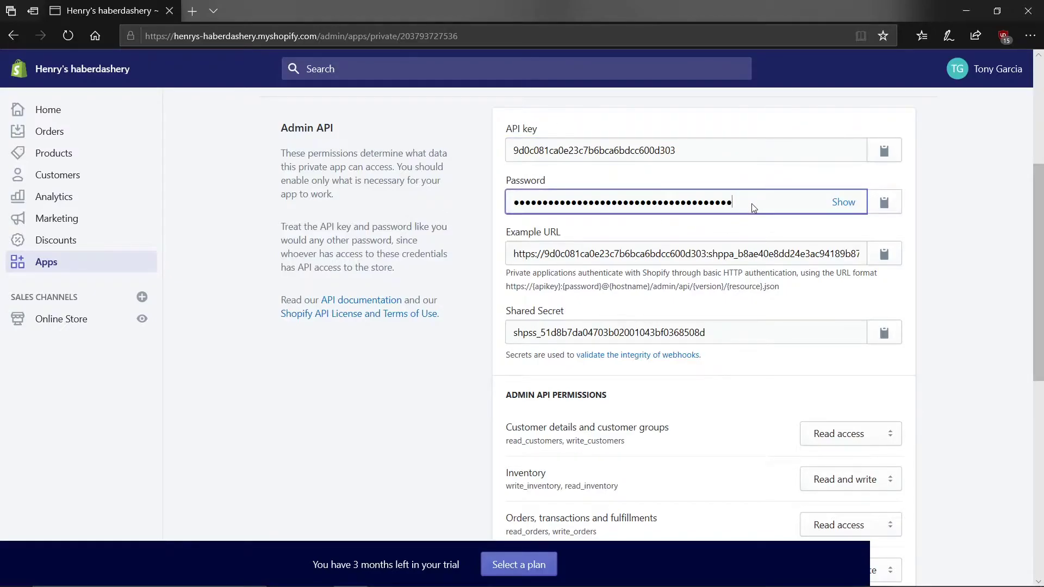
pyautogui.click(843, 205)
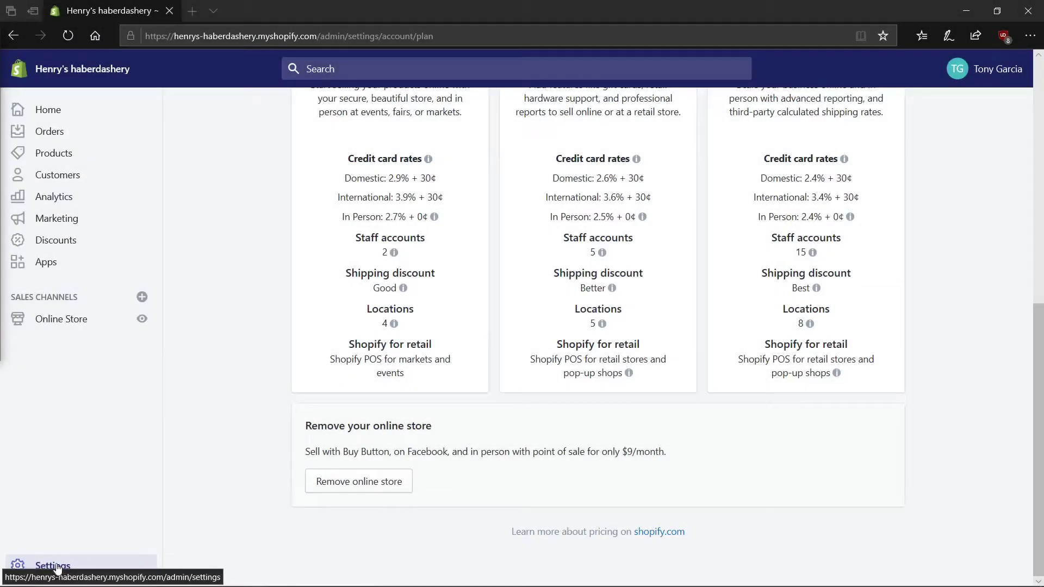
pyautogui.click(57, 566)
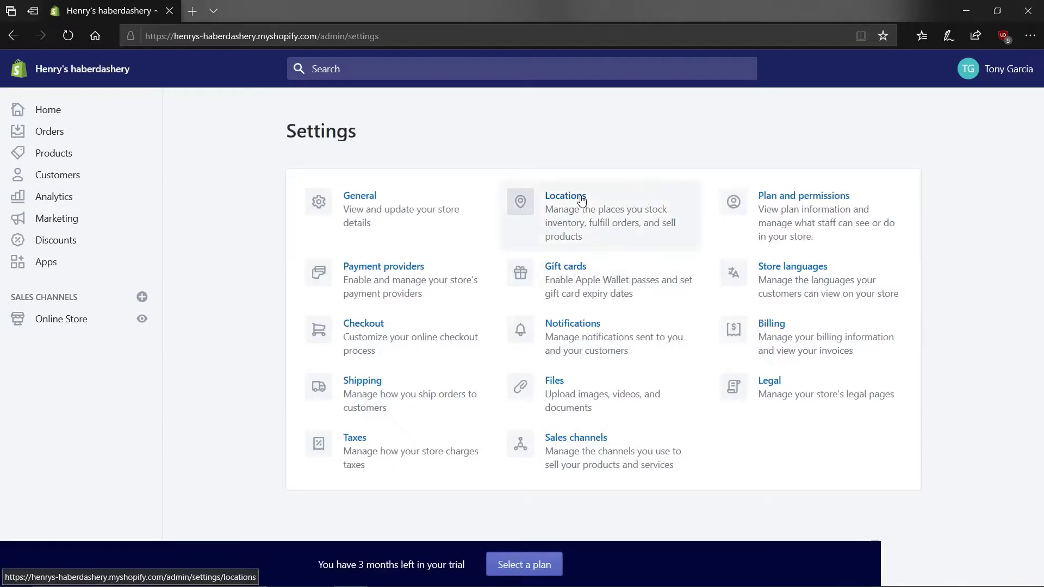
pyautogui.click(582, 201)
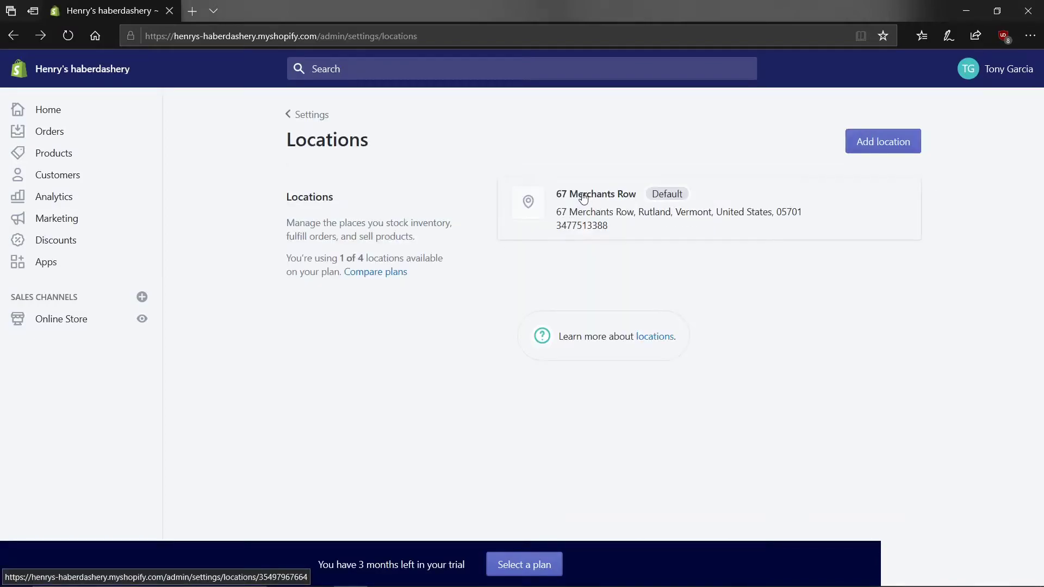
pyautogui.click(582, 199)
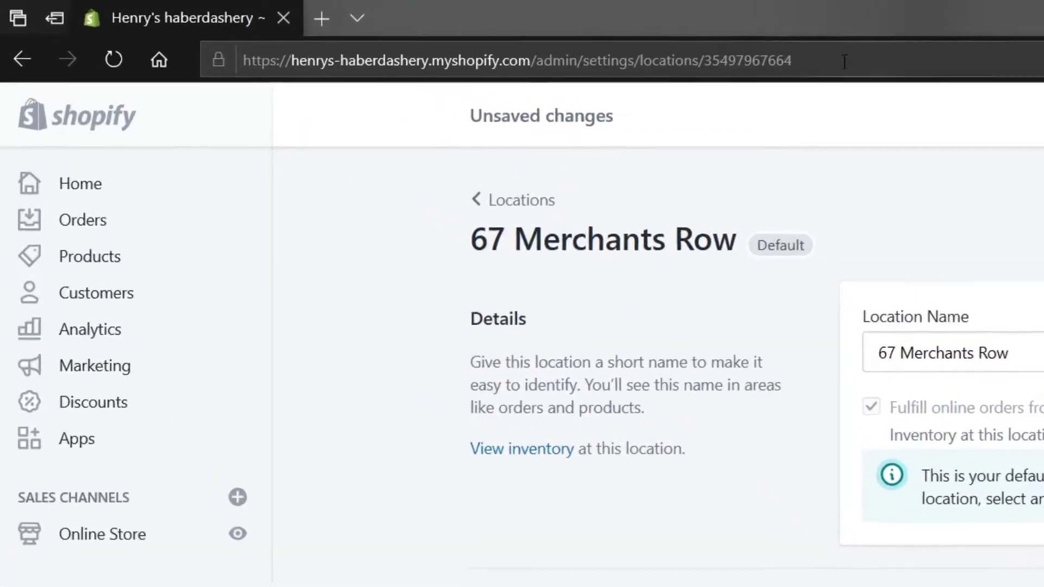
pyautogui.moveTo(844, 61); pyautogui.dragTo(705, 64)
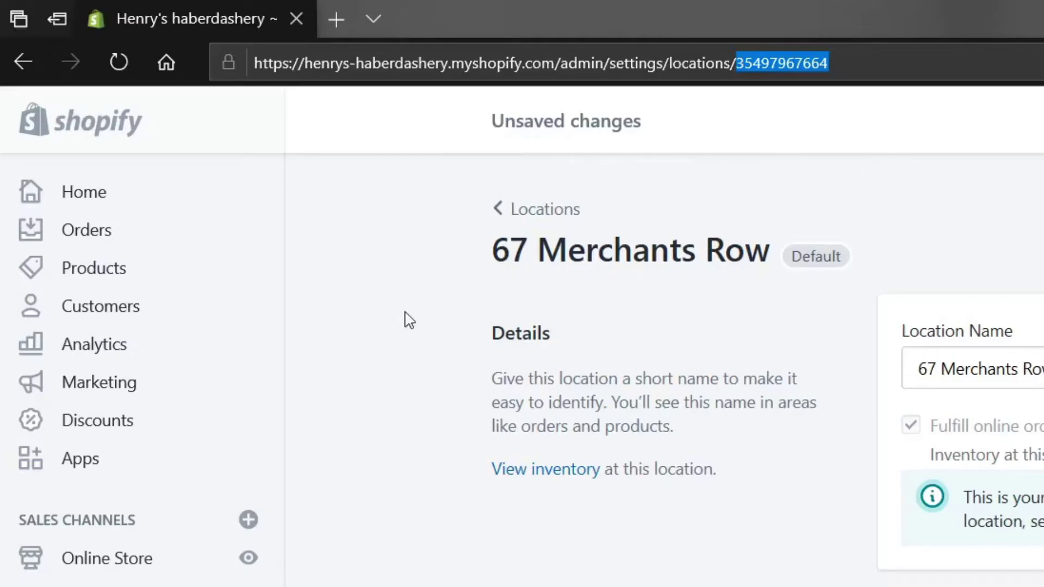
pyautogui.click(448, 63)
pyautogui.moveTo(448, 63); pyautogui.dragTo(305, 64)
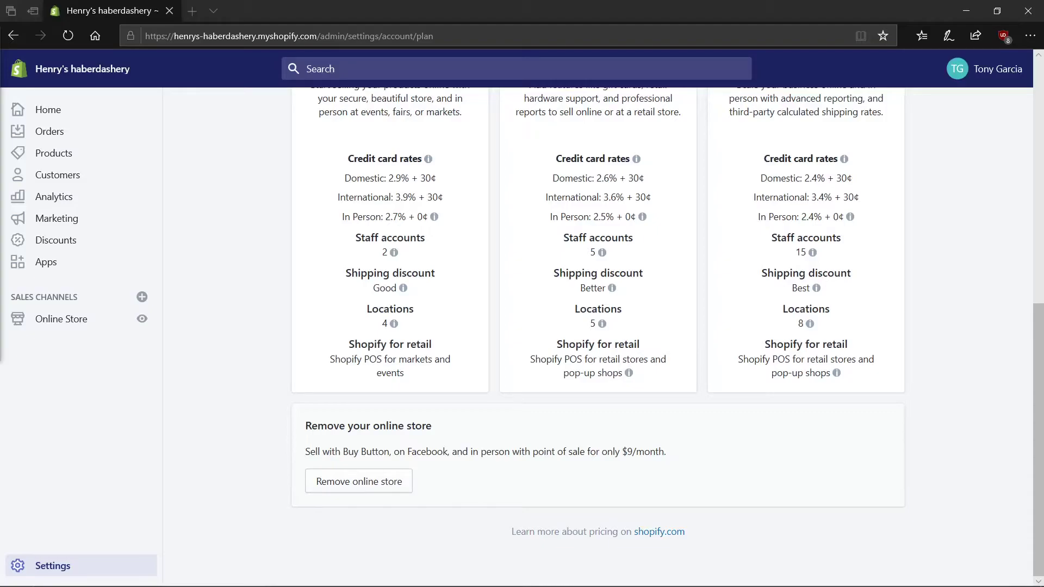
# Step: Open the Checkout page under the store Settings
pyautogui.click(65, 564)
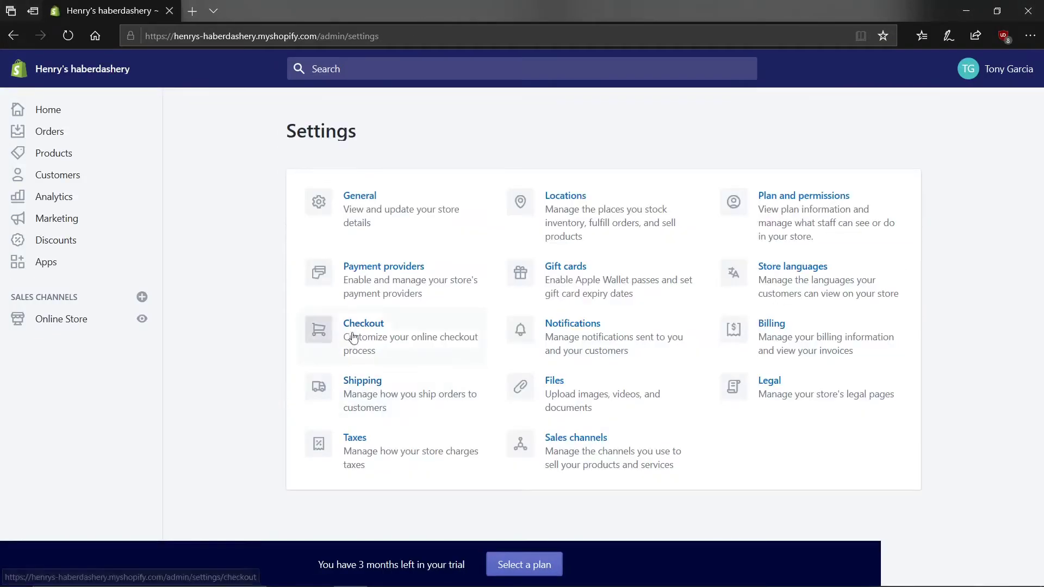
pyautogui.click(365, 329)
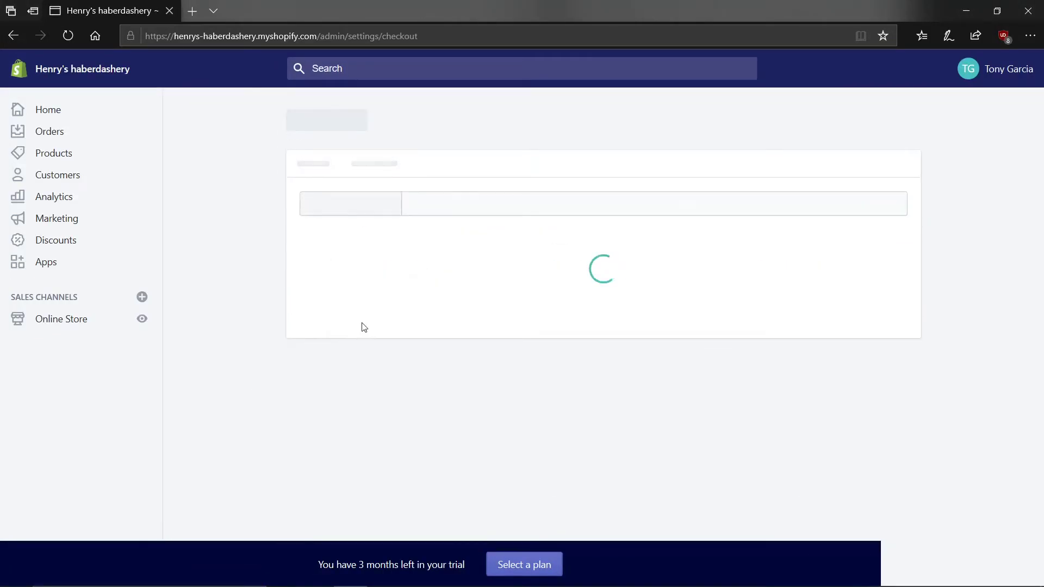
pyautogui.scroll(-2, 363, 300)
pyautogui.scroll(-2, 365, 301)
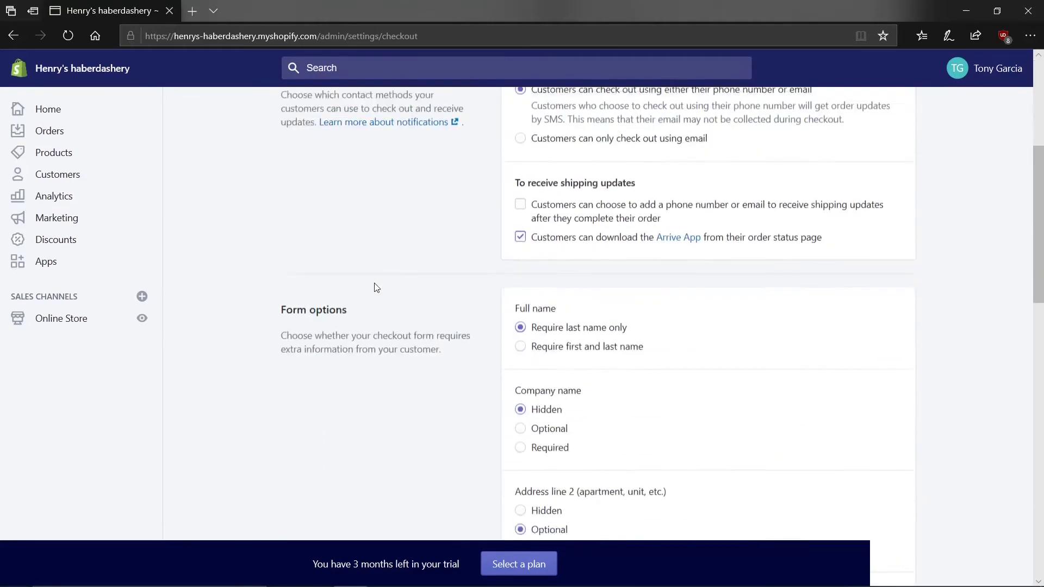
pyautogui.scroll(-2, 372, 287)
pyautogui.scroll(-3, 373, 286)
pyautogui.scroll(-1, 413, 282)
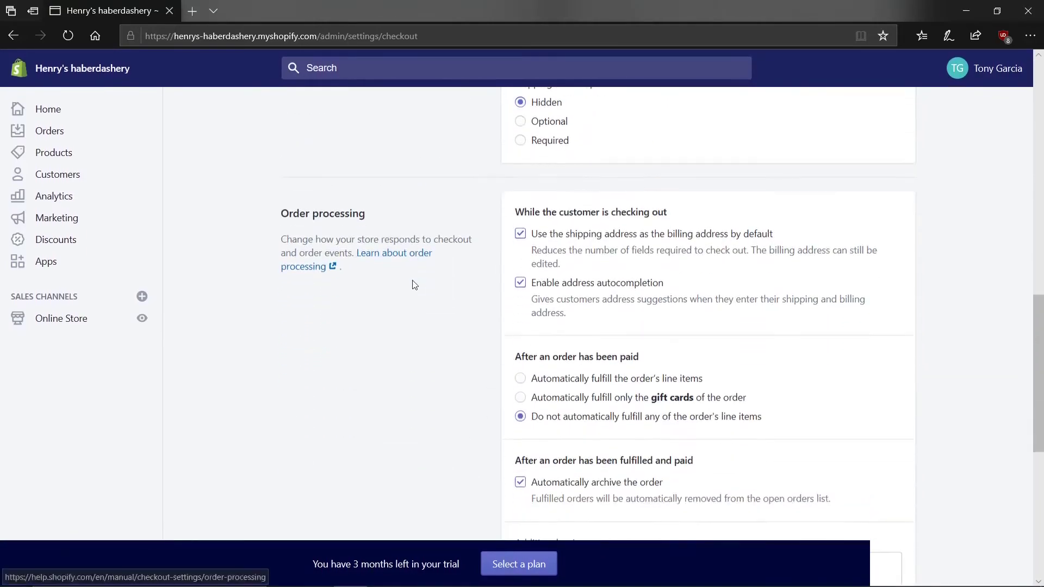
pyautogui.scroll(-1, 413, 283)
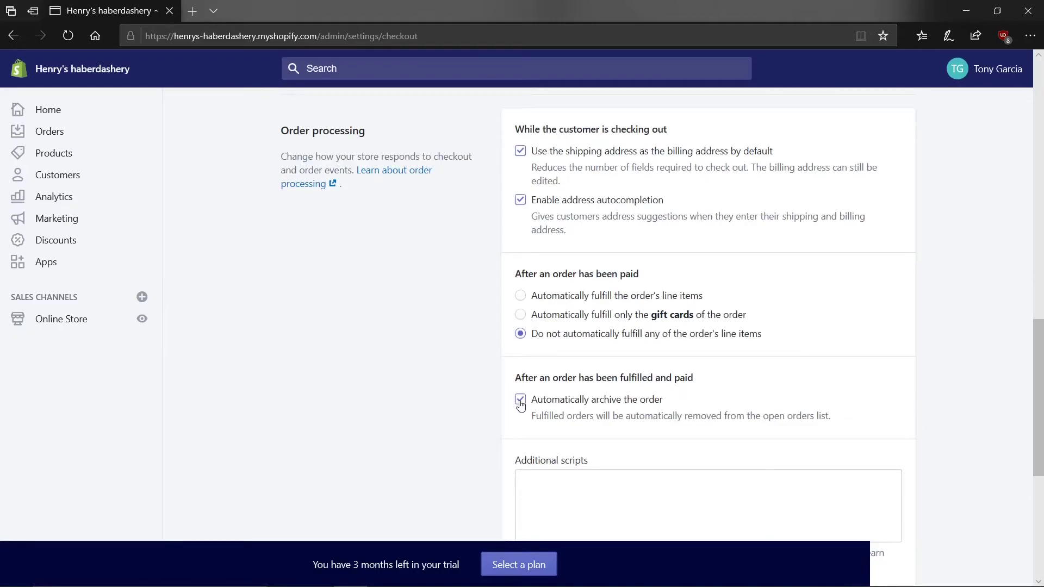
# Step: Uncheck 'Automatically archive the order' under Order processing and save
pyautogui.click(521, 401)
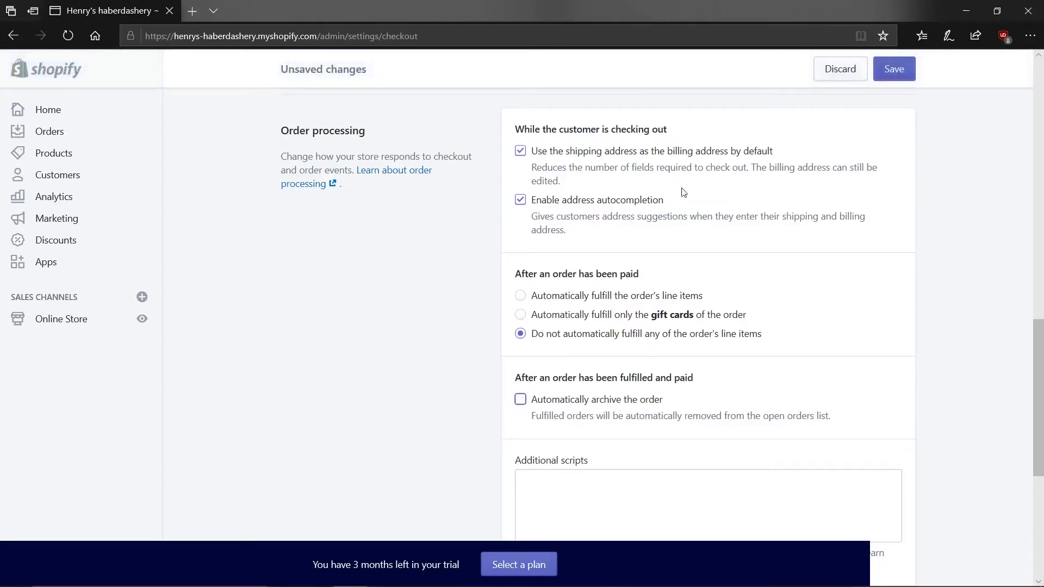
pyautogui.click(902, 71)
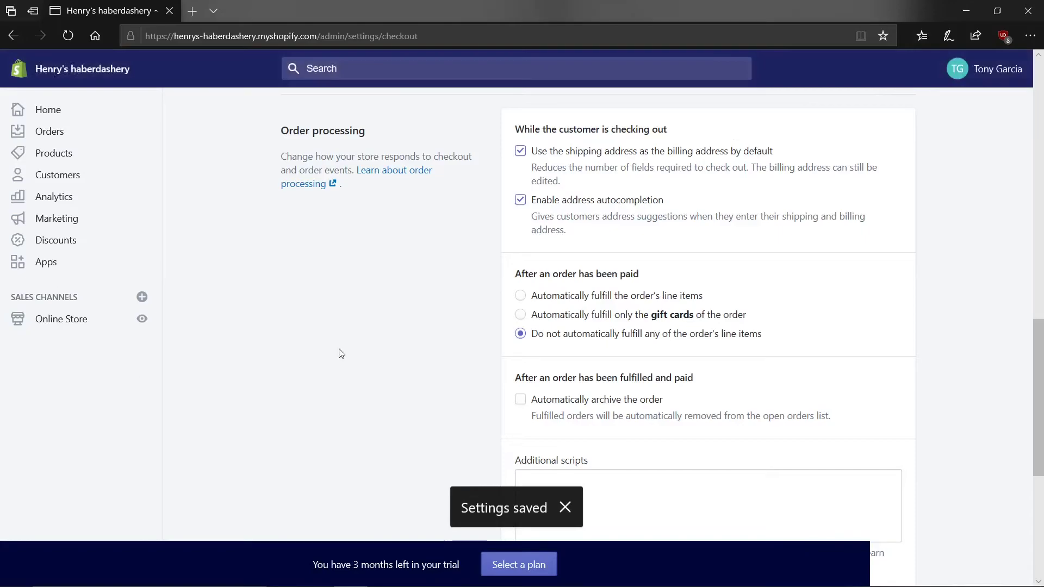